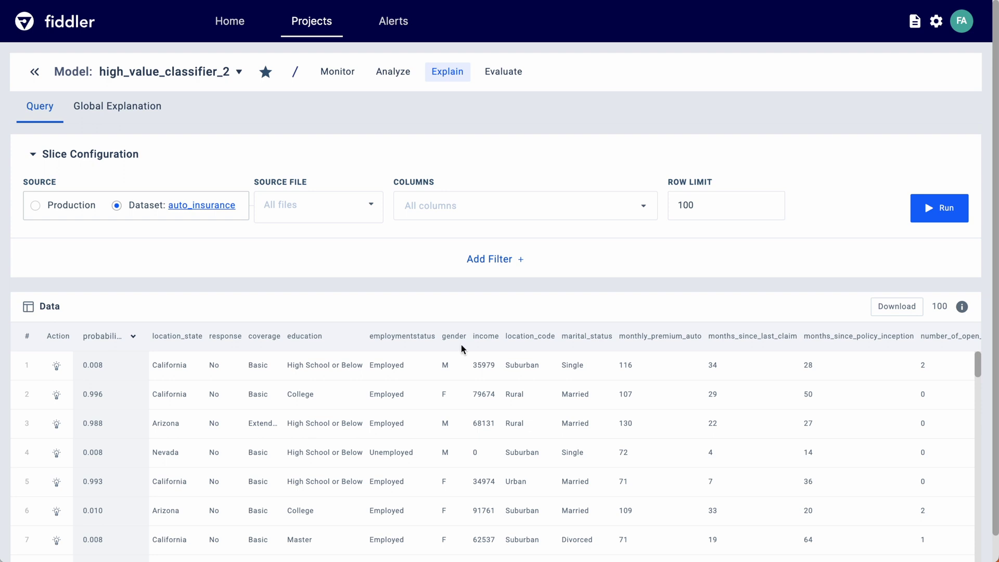
Step: Show high_value_classifier_2's global feature attribution ranked by Feature Importance instead of Feature Impact
{"action": "left_click", "coordinate": [138, 116]}
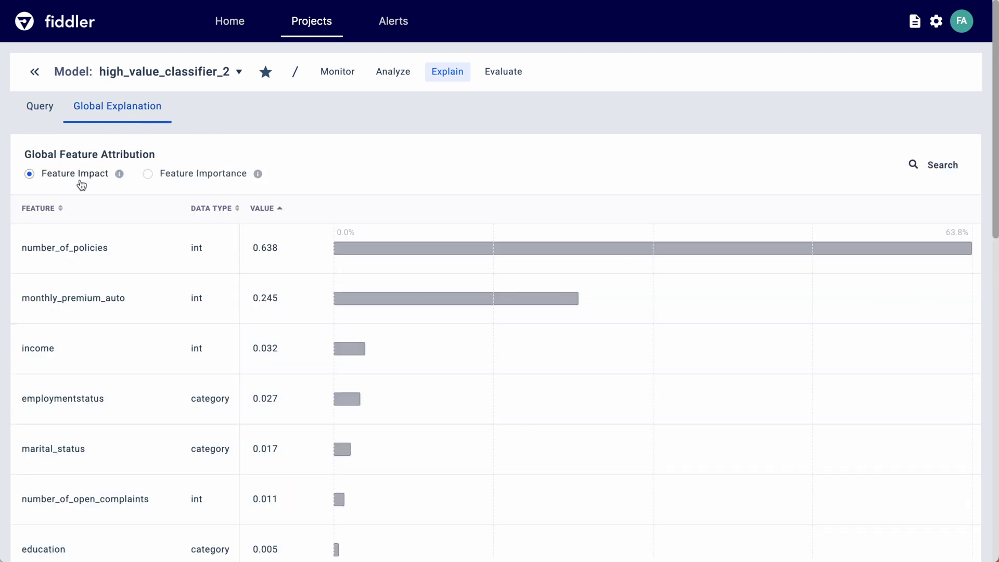
{"action": "left_click", "coordinate": [148, 174]}
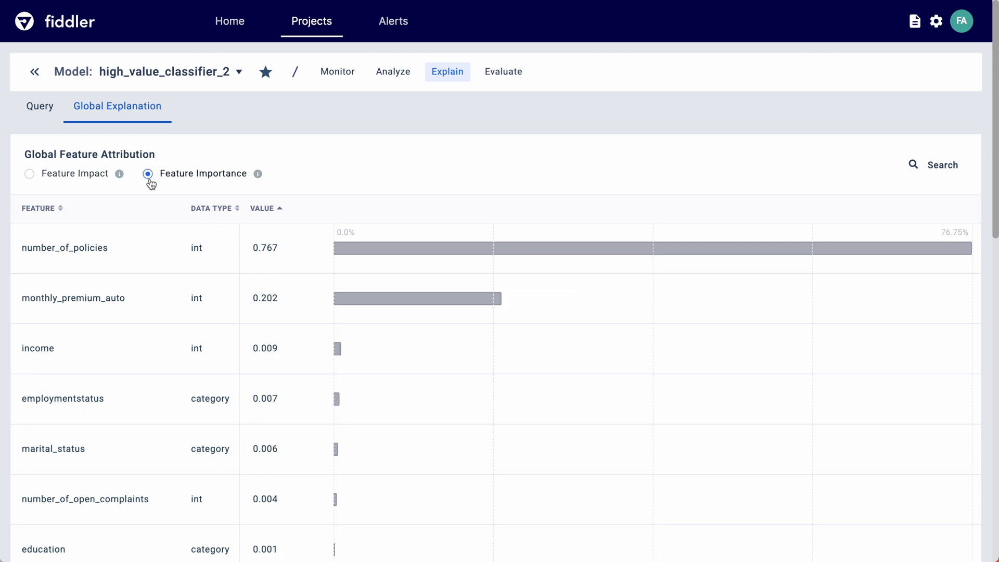
Step: Run the auto_insurance query with only location_state, probability_high_value, income and marital_status columns
{"action": "left_click", "coordinate": [42, 114]}
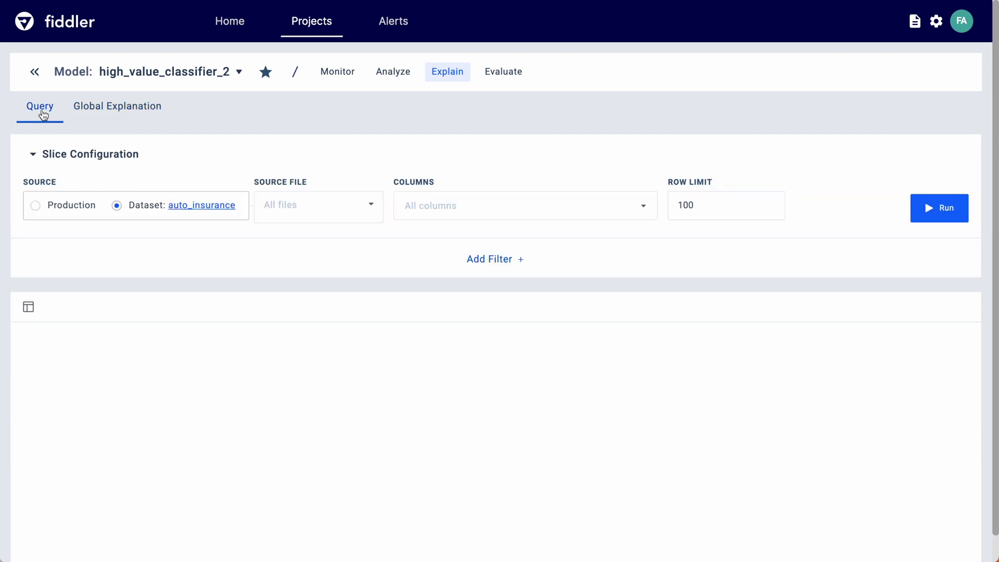
{"action": "left_click", "coordinate": [643, 206]}
{"action": "left_click", "coordinate": [545, 255]}
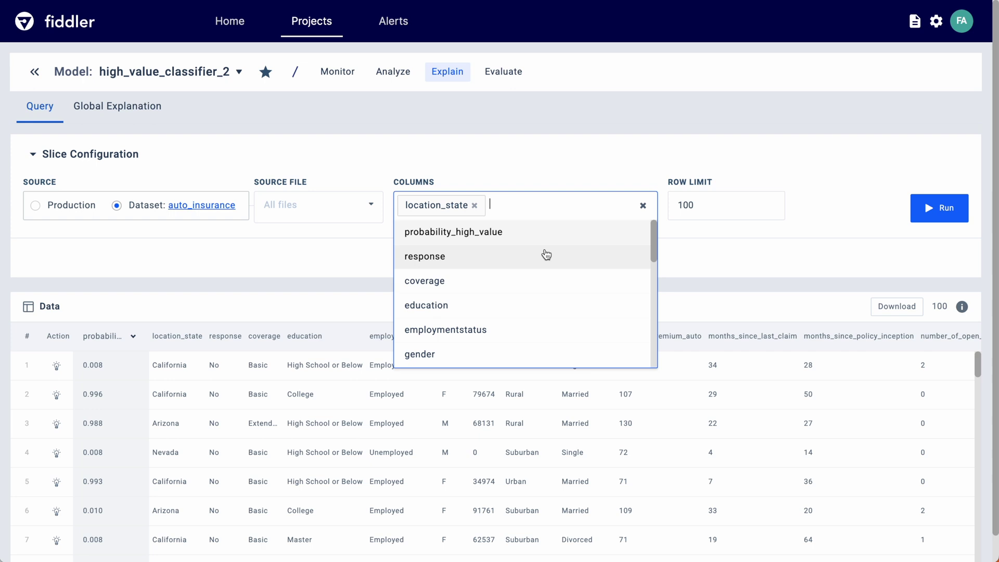
{"action": "left_click", "coordinate": [539, 234]}
{"action": "scroll", "coordinate": [453, 335], "scroll_direction": "down", "scroll_amount": 1}
{"action": "scroll", "coordinate": [451, 332], "scroll_direction": "down", "scroll_amount": 1}
{"action": "left_click", "coordinate": [442, 290]}
{"action": "scroll", "coordinate": [443, 304], "scroll_direction": "down", "scroll_amount": 1}
{"action": "left_click", "coordinate": [446, 314]}
{"action": "left_click", "coordinate": [754, 244]}
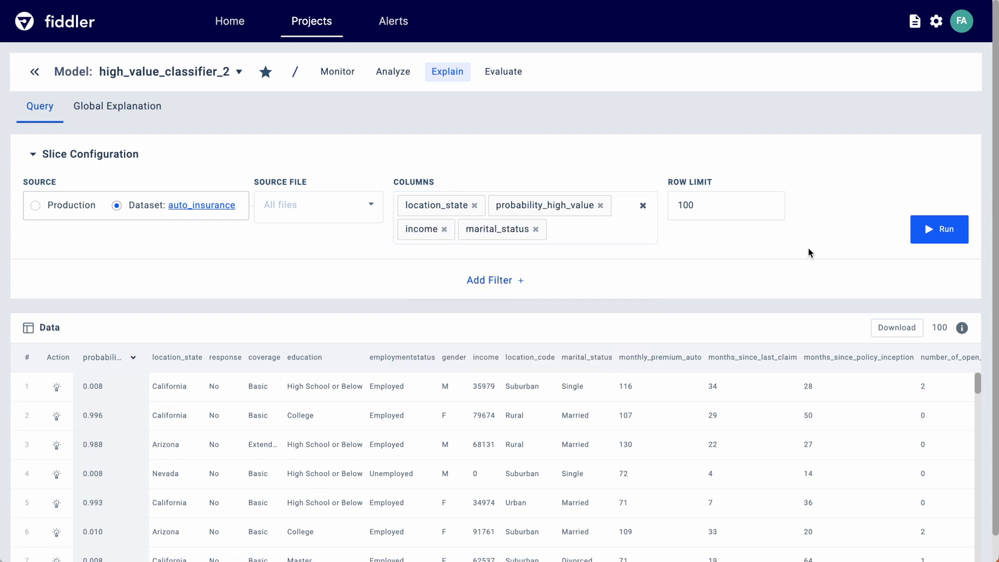
{"action": "left_click", "coordinate": [912, 236]}
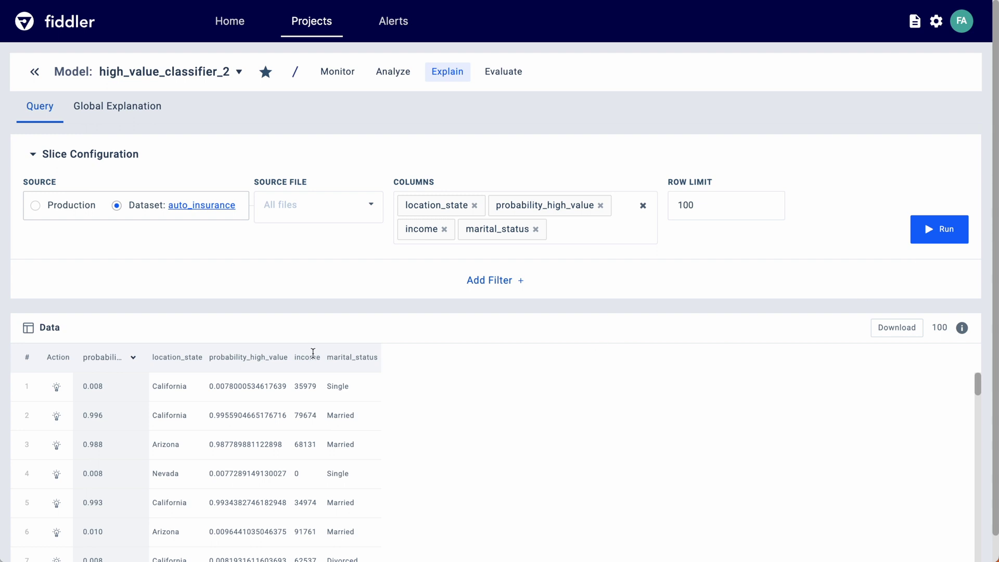
Step: Open the first row's point explanation, reviewing explanation types but keeping Tree Shap
{"action": "left_click", "coordinate": [57, 387]}
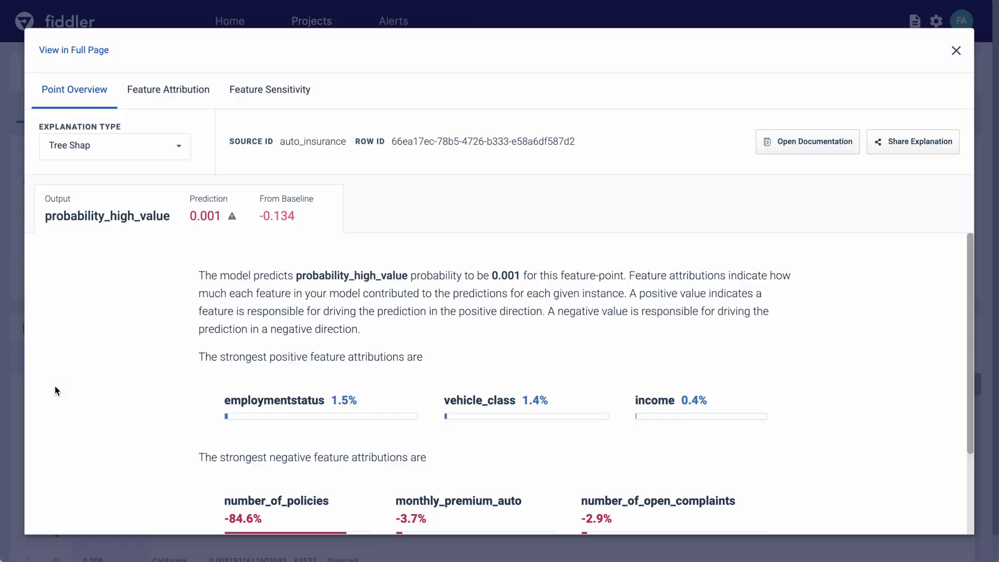
{"action": "left_click", "coordinate": [178, 156]}
{"action": "scroll", "coordinate": [149, 215], "scroll_direction": "down", "scroll_amount": 1}
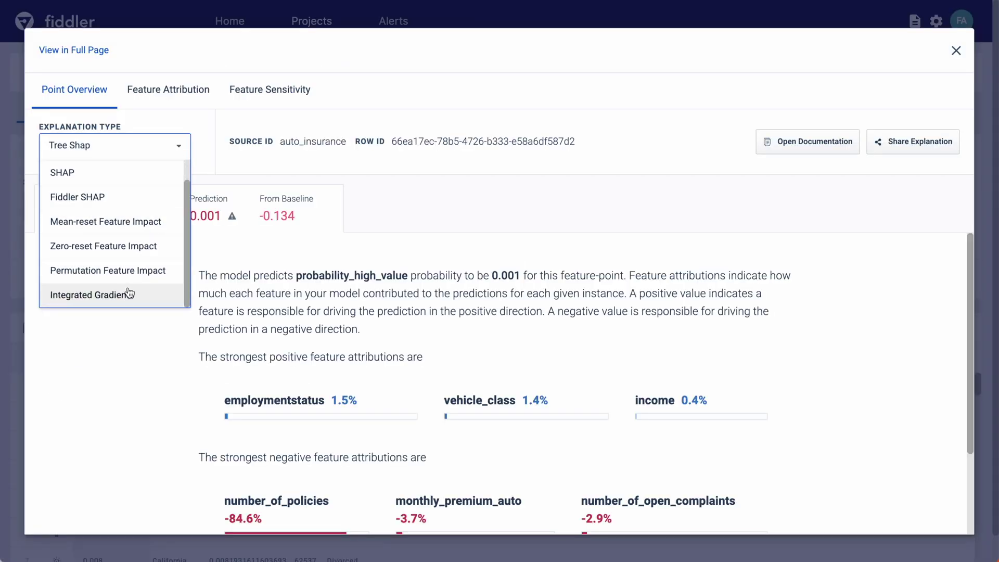
{"action": "scroll", "coordinate": [129, 292], "scroll_direction": "up", "scroll_amount": 1}
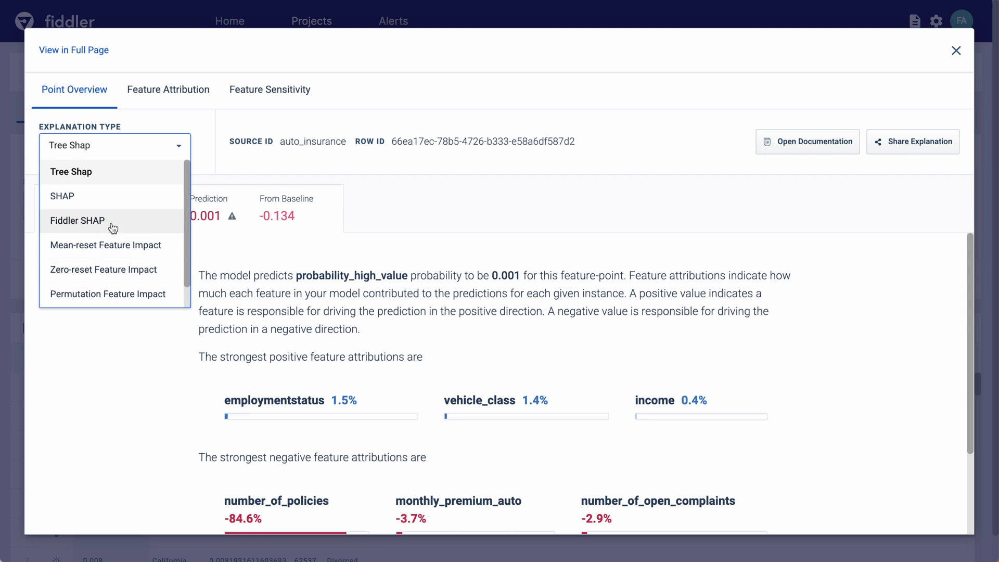
{"action": "scroll", "coordinate": [126, 210], "scroll_direction": "down", "scroll_amount": 1}
{"action": "left_click", "coordinate": [179, 151]}
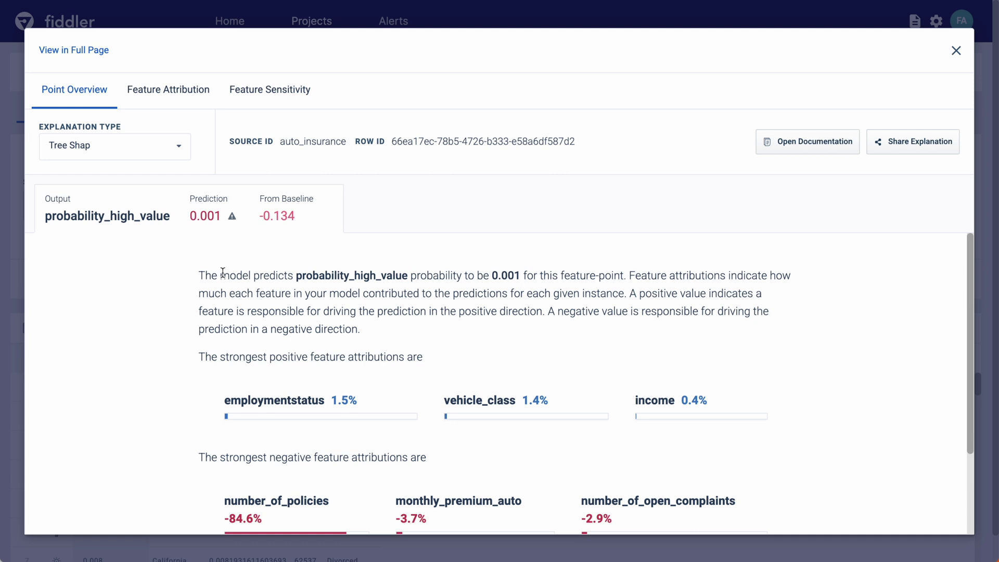
{"action": "scroll", "coordinate": [223, 273], "scroll_direction": "down", "scroll_amount": 2}
{"action": "scroll", "coordinate": [223, 274], "scroll_direction": "down", "scroll_amount": 1}
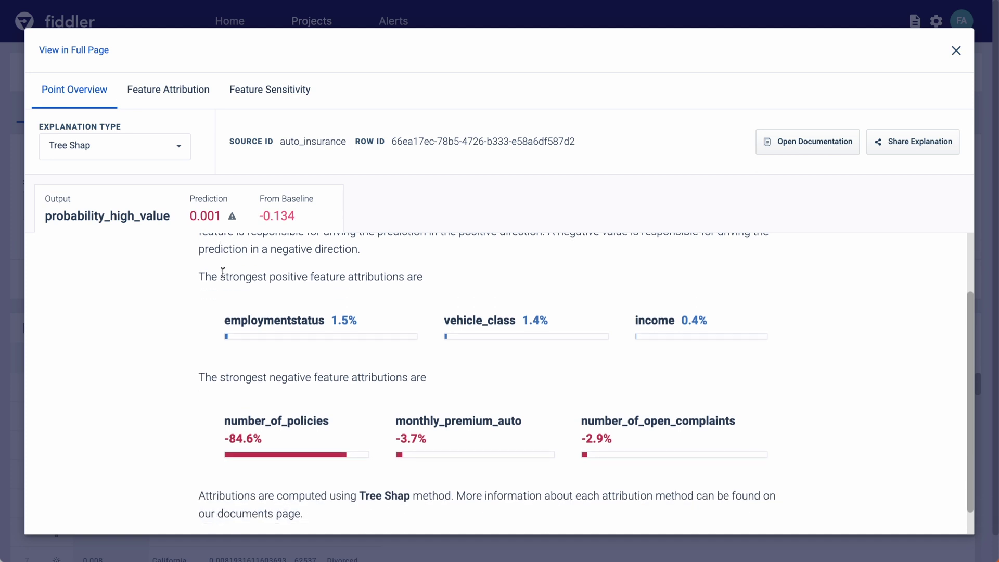
{"action": "scroll", "coordinate": [235, 273], "scroll_direction": "up", "scroll_amount": 3}
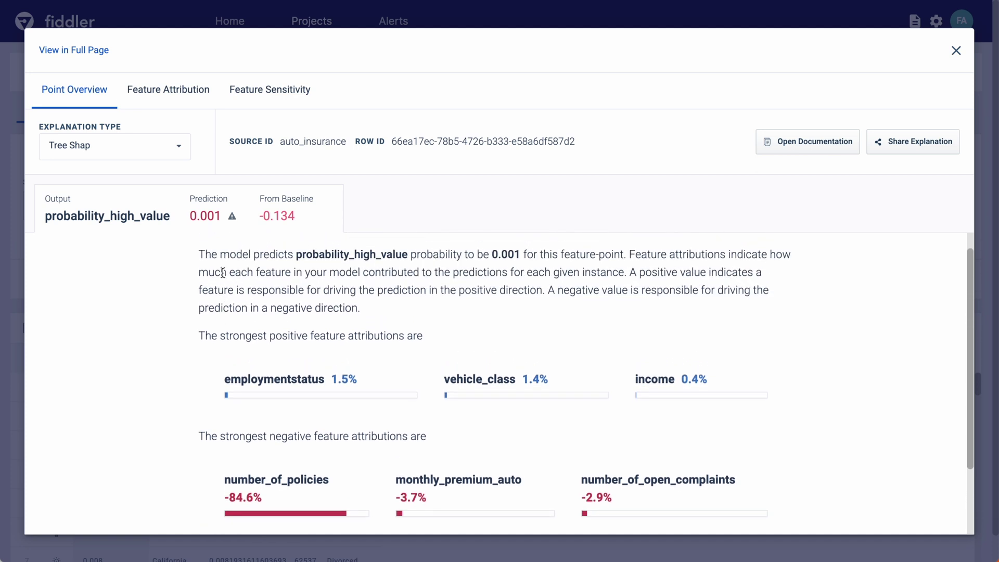
Step: Rerun the point's feature attribution with number_of_policies set to 10, raising the prediction to 0.993
{"action": "left_click", "coordinate": [192, 92]}
{"action": "left_click", "coordinate": [269, 333]}
{"action": "type", "text": "0"}
{"action": "left_click", "coordinate": [862, 146]}
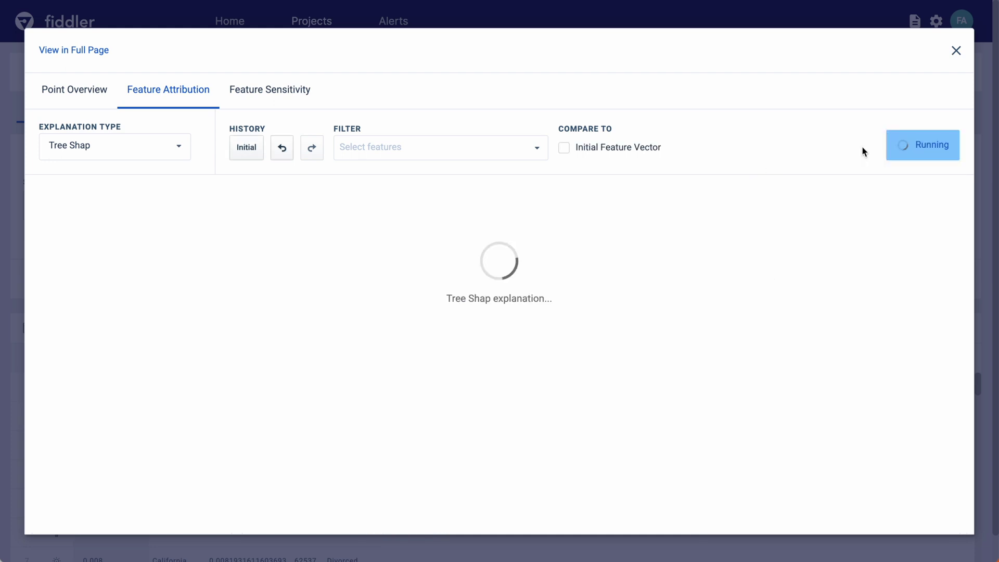
{"action": "scroll", "coordinate": [696, 277], "scroll_direction": "down", "scroll_amount": 2}
{"action": "scroll", "coordinate": [696, 277], "scroll_direction": "up", "scroll_amount": 2}
Step: Show the point's feature sensitivity plots with income lowered to 73
{"action": "left_click", "coordinate": [270, 89]}
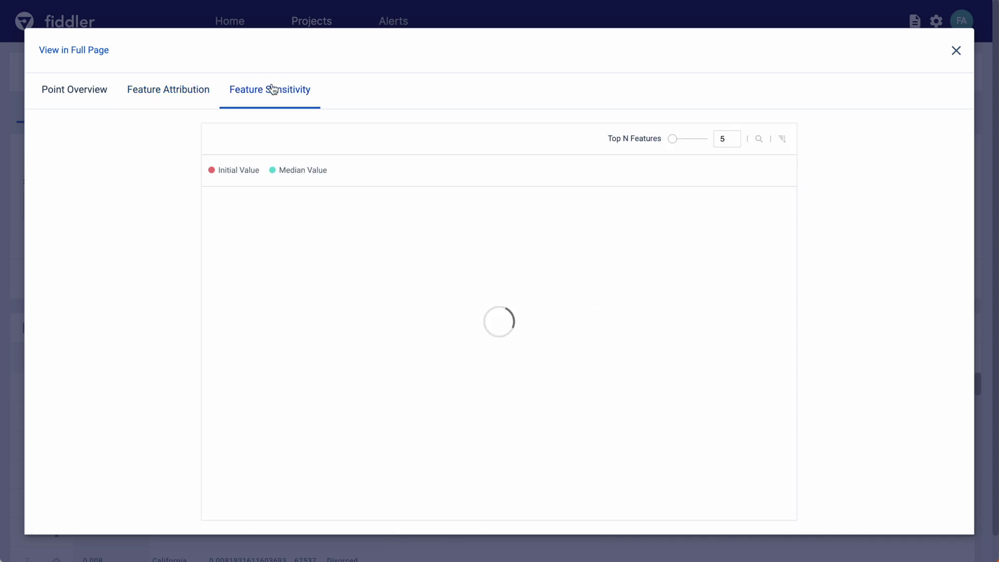
{"action": "left_click_drag", "start_coordinate": [291, 230], "coordinate": [266, 229]}
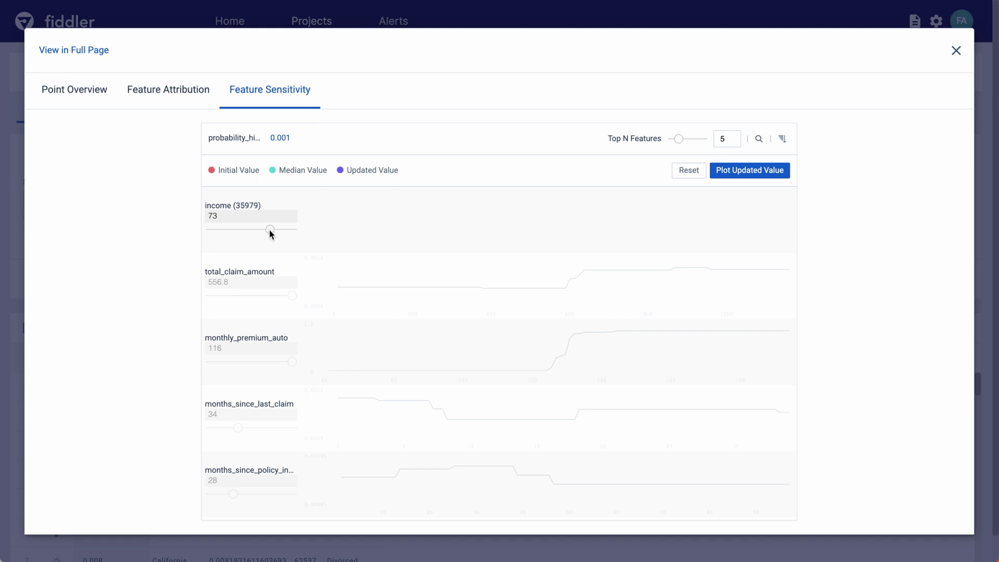